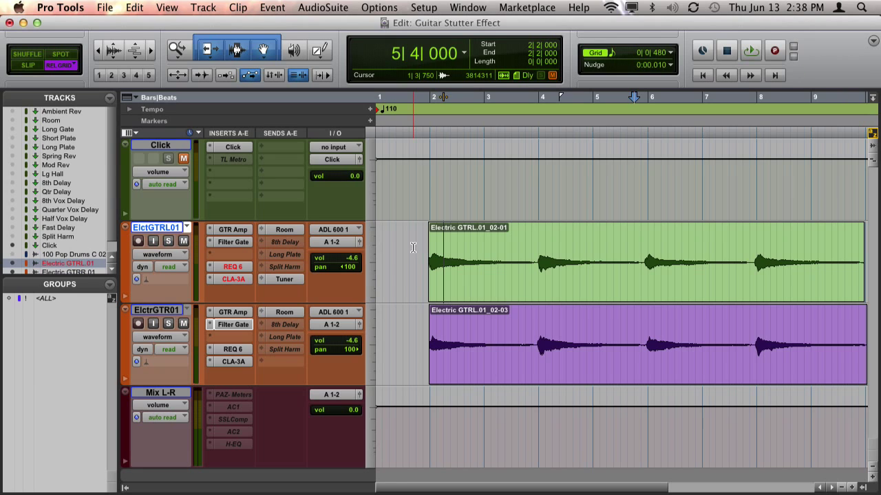
Step: Play the session from early in the guitar track, then stop playback
left_click(402, 254)
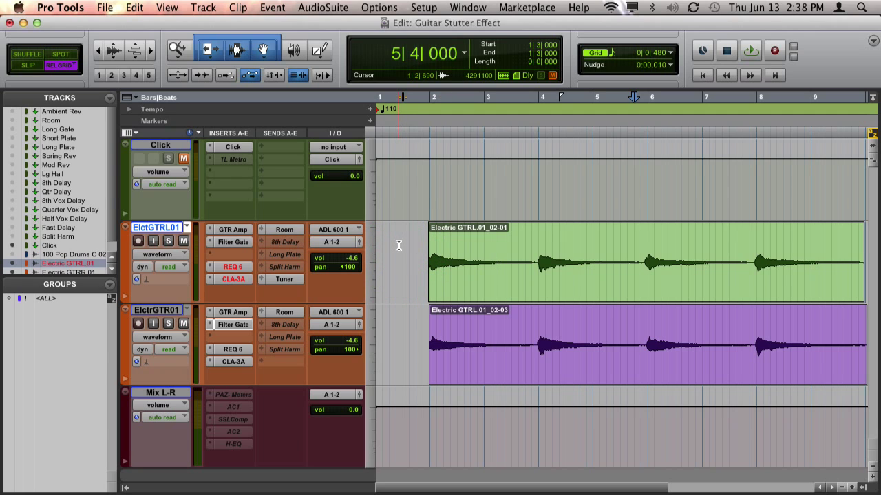
key("space")
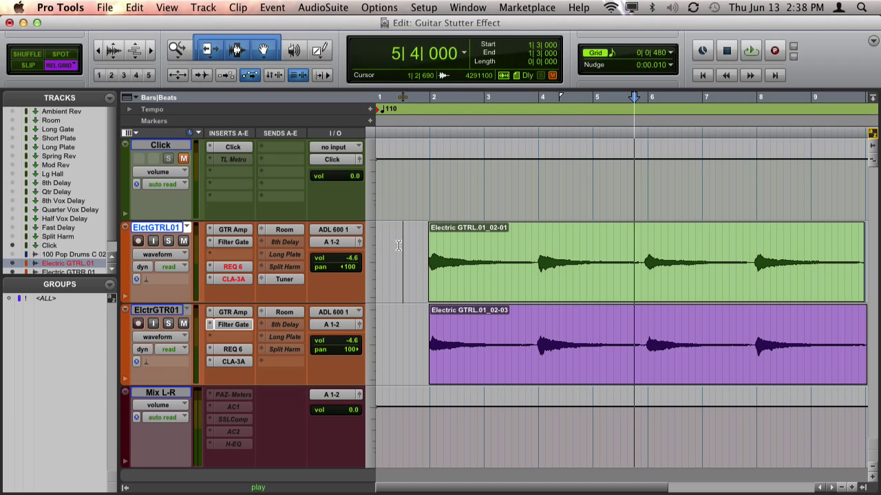
left_click(637, 298)
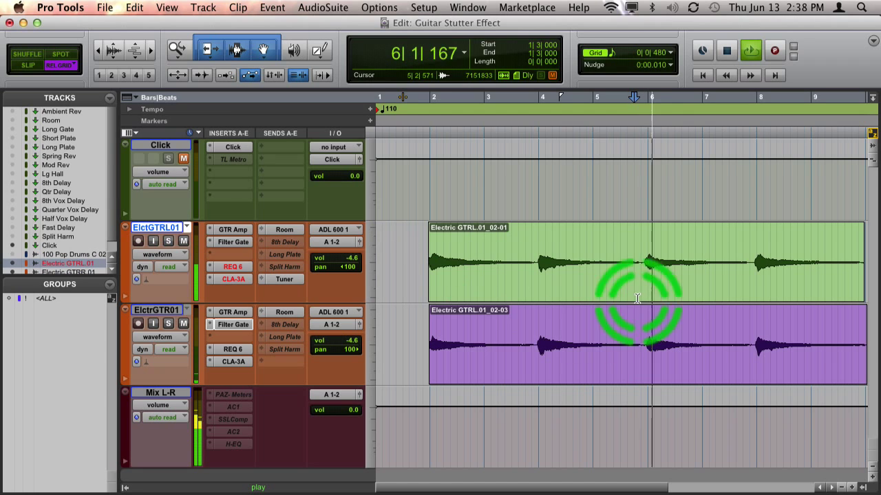
left_click(639, 240)
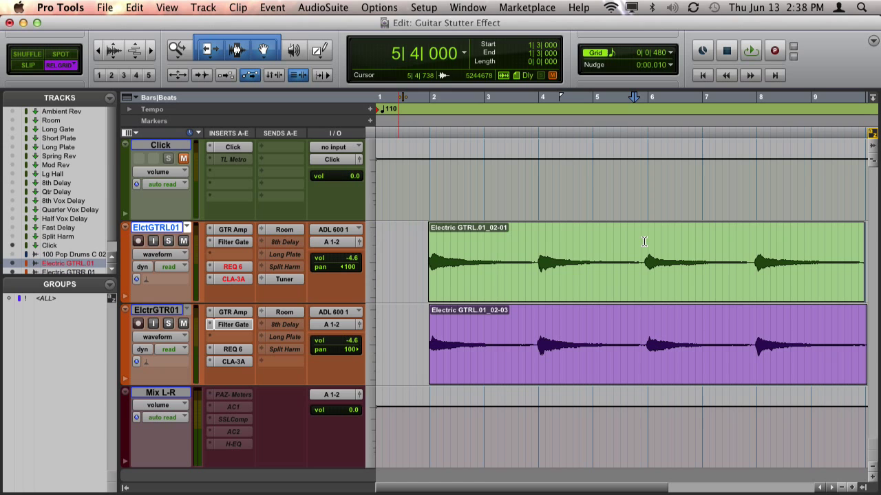
Step: Show the floating Transport with count-off, meter and tempo, placed over the tracks
left_click(591, 237)
left_click(474, 23)
left_click(466, 8)
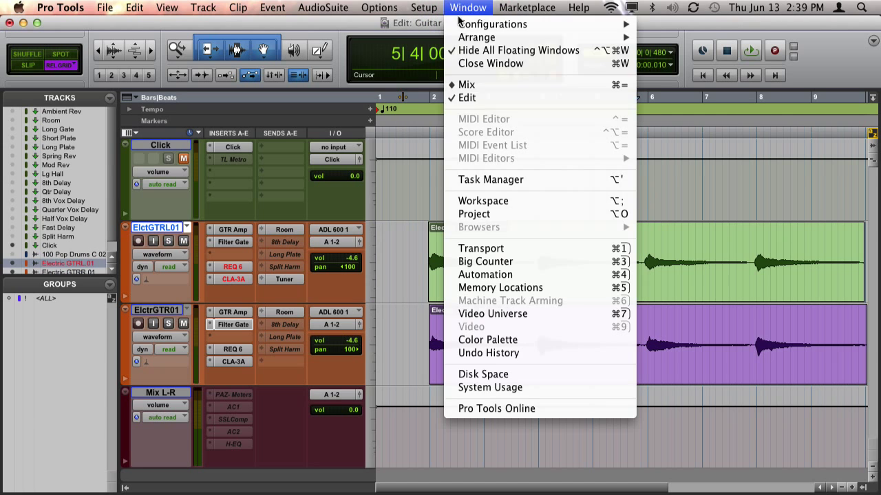
left_click(525, 250)
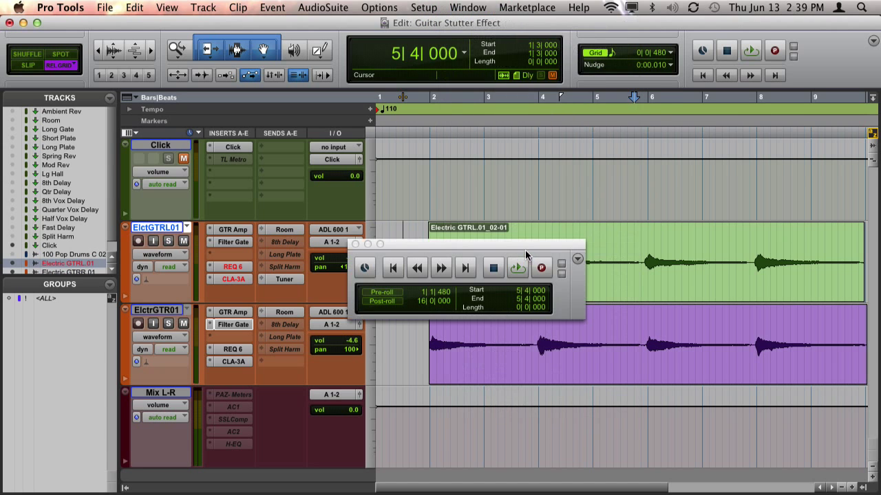
left_click(578, 258)
left_click(612, 276)
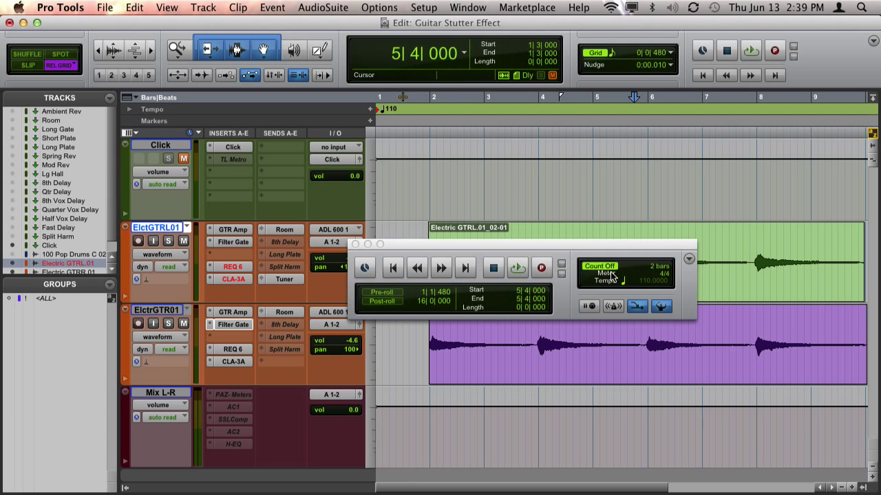
left_click_drag(596, 245, 480, 146)
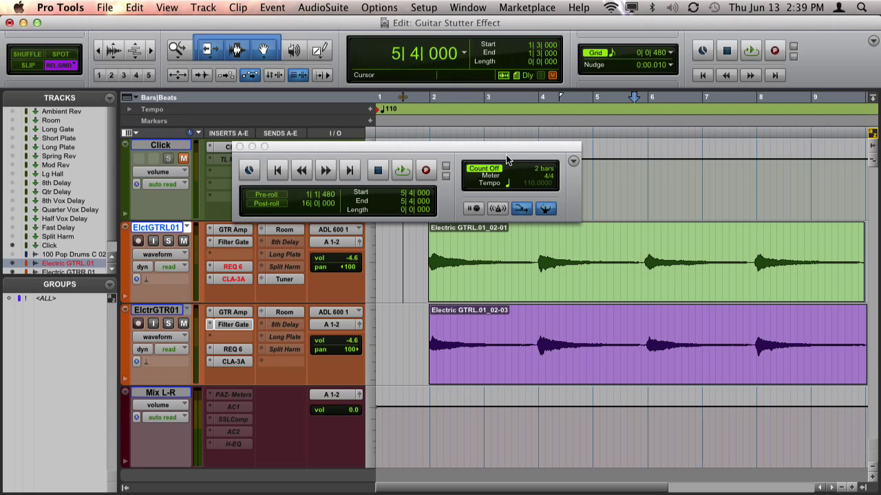
left_click_drag(501, 148, 491, 268)
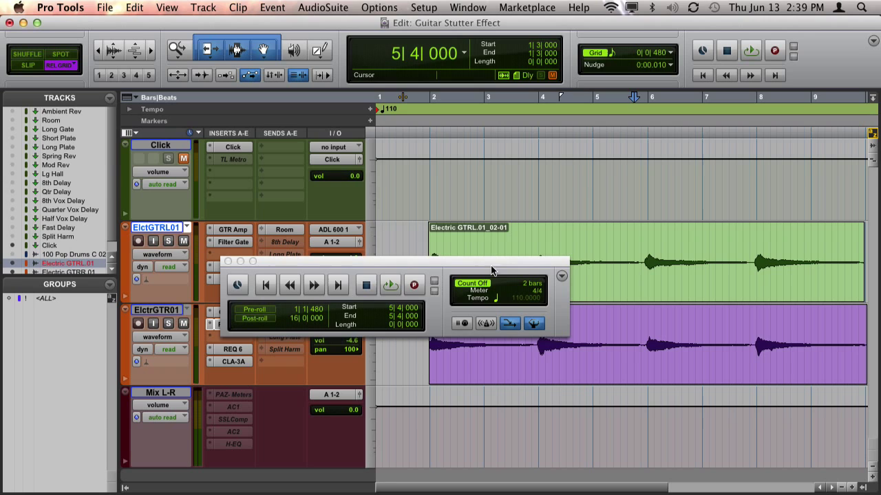
Step: Unmute the Click track, play with the click audible, and turn count-off on
left_click(185, 159)
left_click(492, 169)
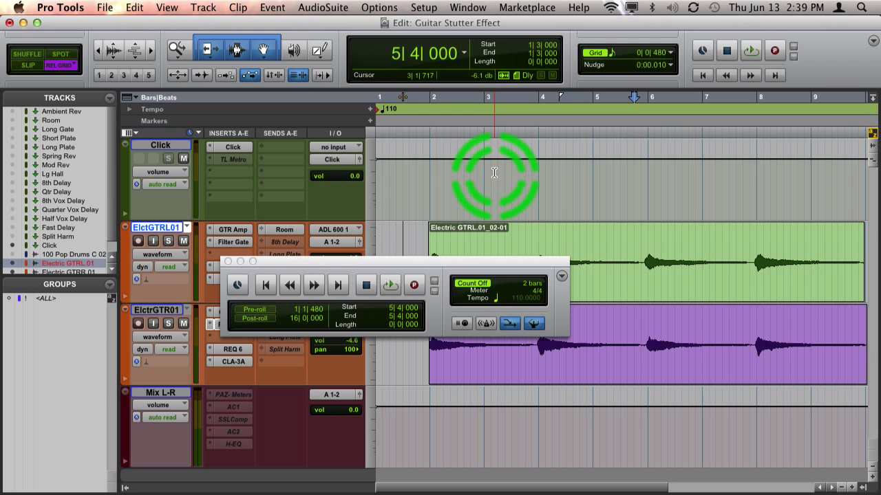
key("space")
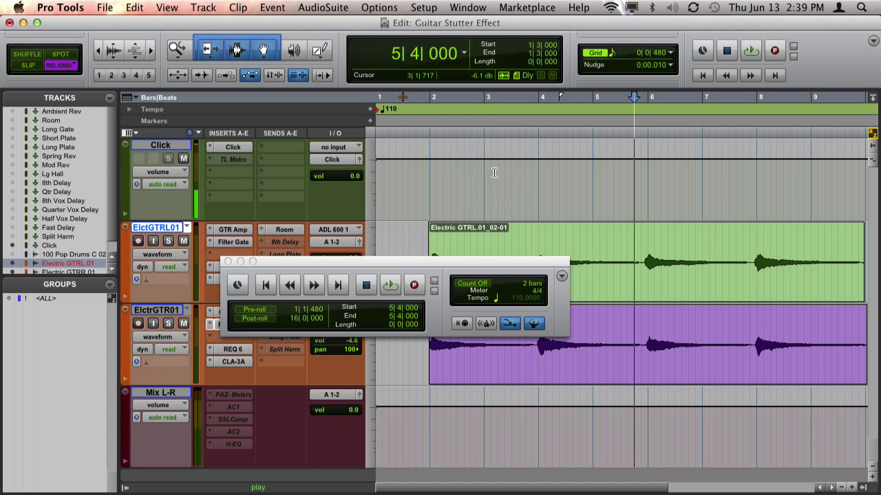
left_click(472, 284)
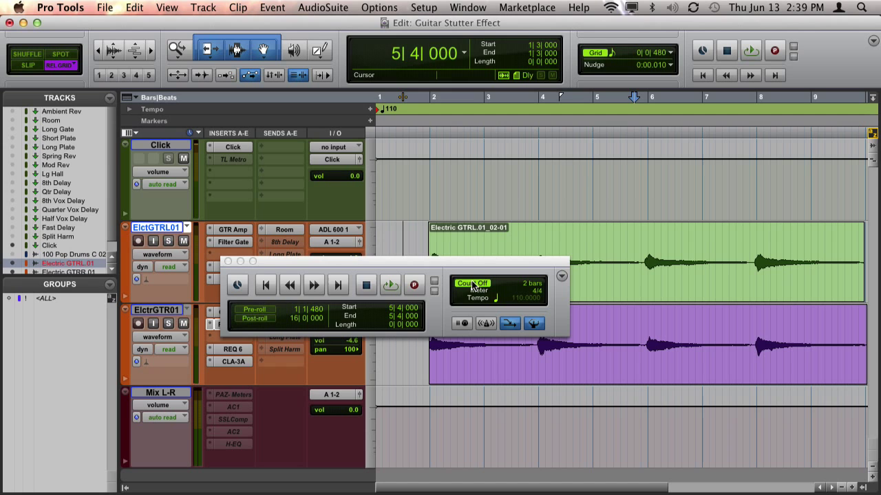
Step: Set the 2-bar count-off to 'Only during record', confirm, then turn count-off off
left_click(502, 288)
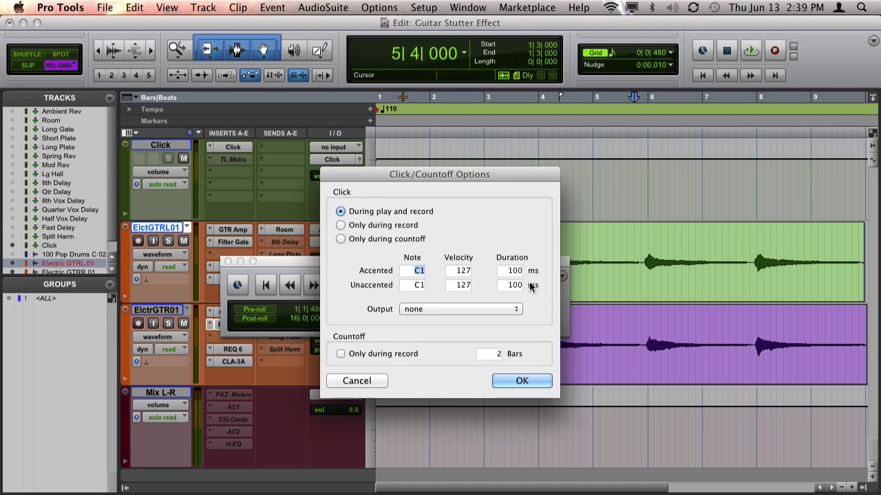
left_click(343, 355)
left_click(339, 354)
left_click(384, 358)
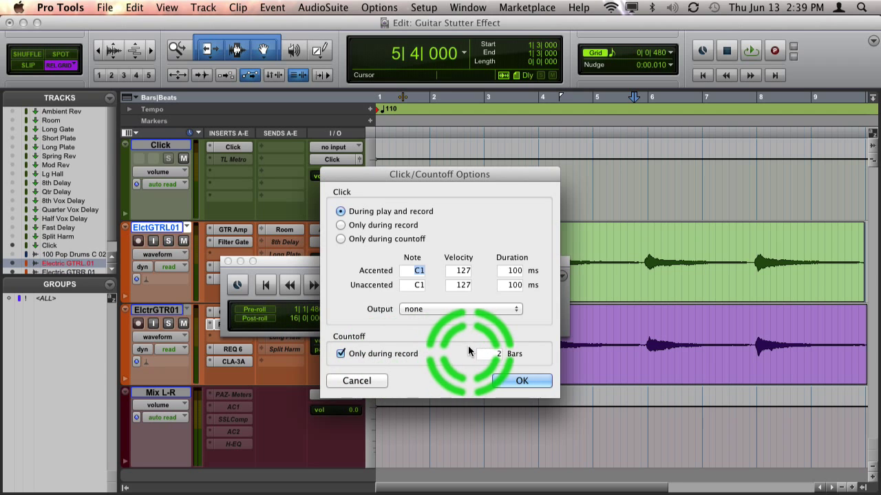
left_click(521, 383)
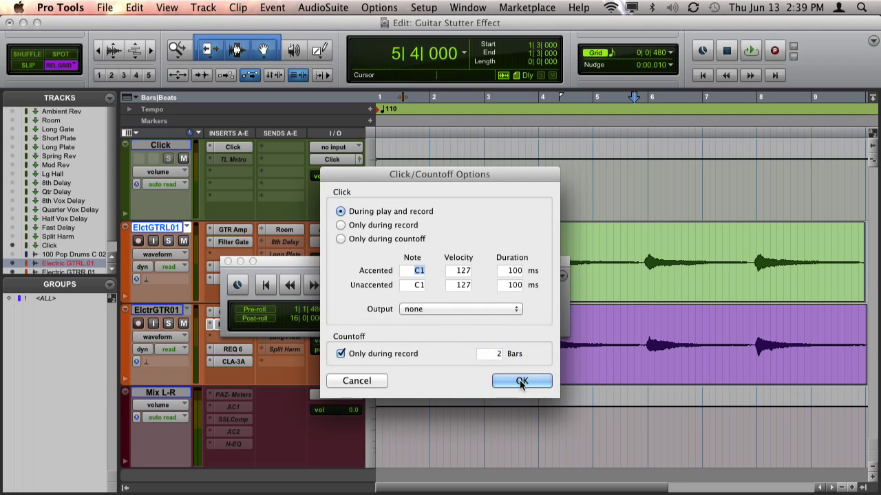
left_click(486, 293)
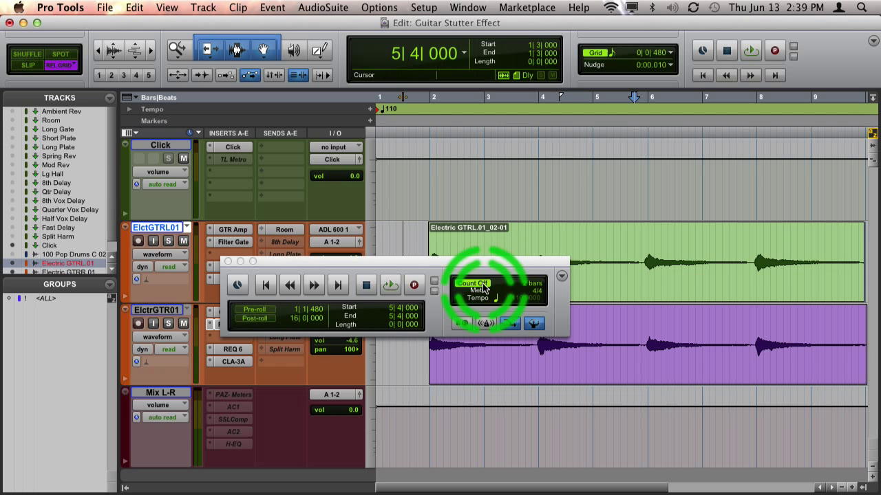
left_click(479, 289)
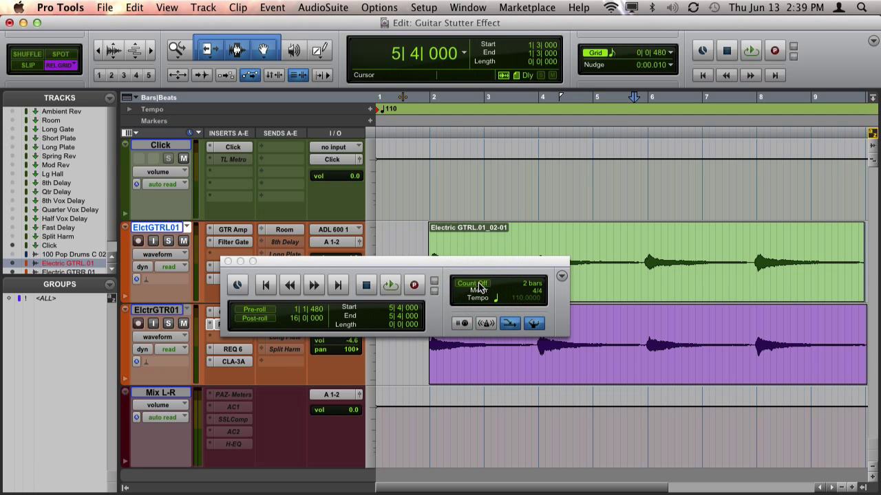
Step: Move the Transport top right, play and stop the loop from bar 3, then close the Transport
left_click_drag(437, 258, 620, 107)
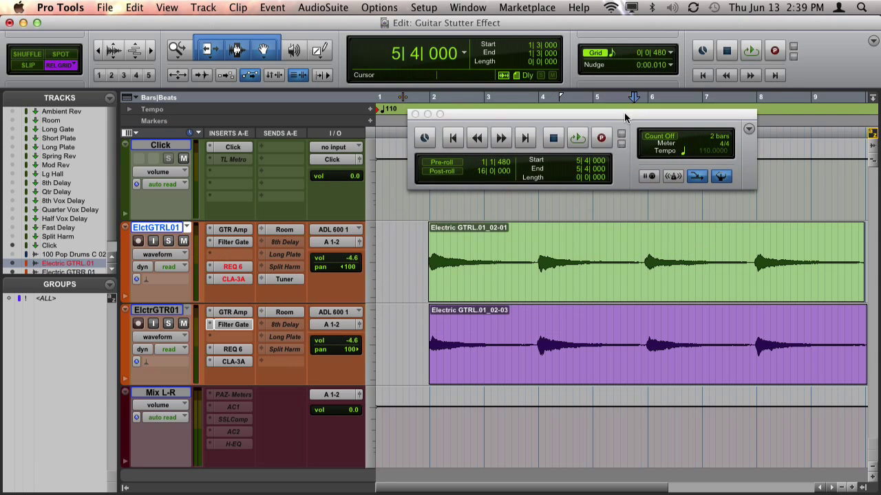
key("space")
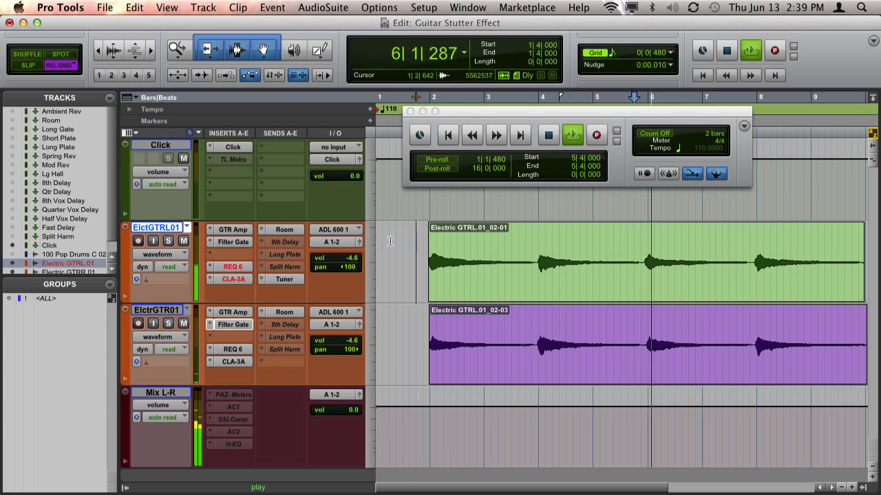
left_click(493, 244)
key("space")
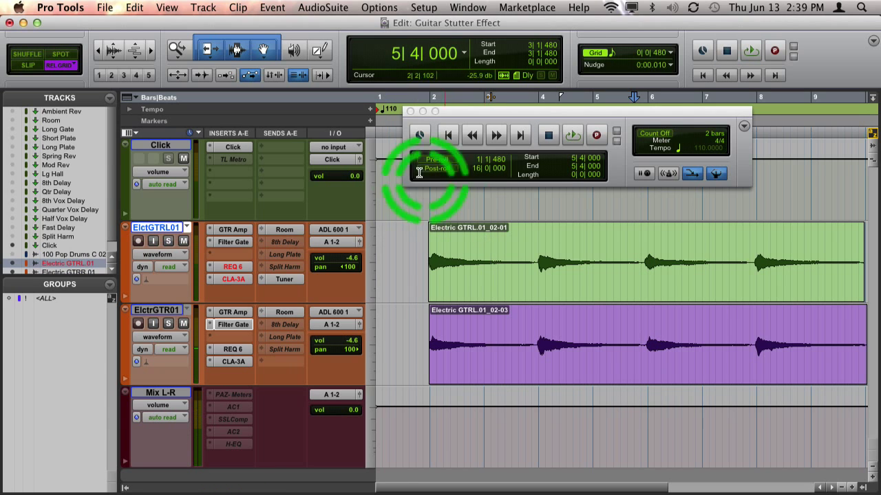
left_click(410, 112)
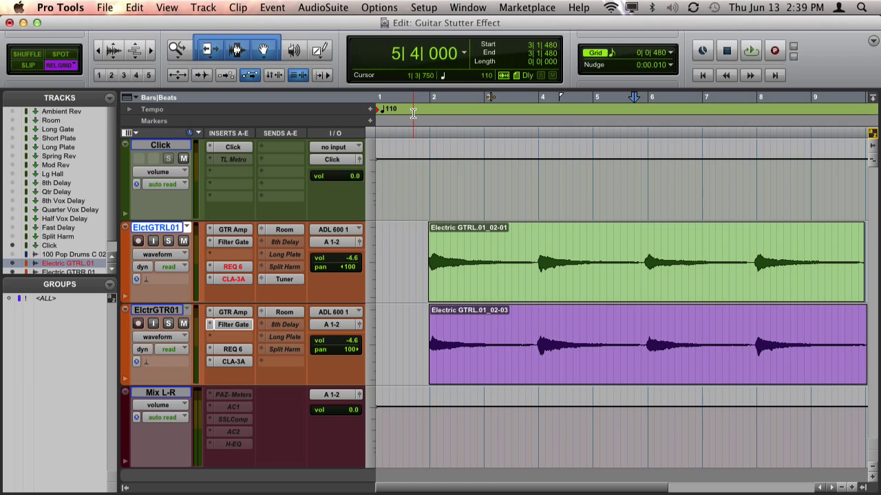
Step: Link timeline and edit selection, then select 6|2 to 8|2 on the guitar track and play it
left_click(274, 76)
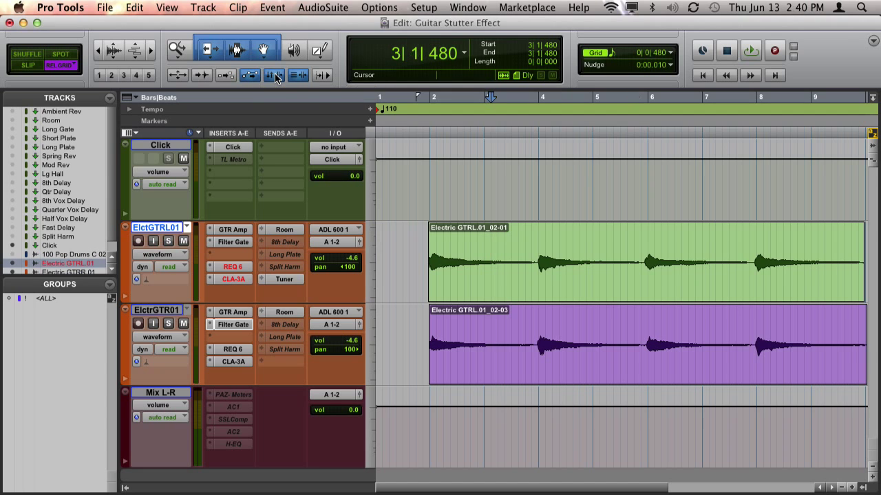
left_click(532, 249)
left_click_drag(605, 237, 674, 241)
left_click_drag(565, 252, 626, 254)
left_click_drag(474, 247, 557, 248)
left_click_drag(661, 233, 776, 229)
key("space")
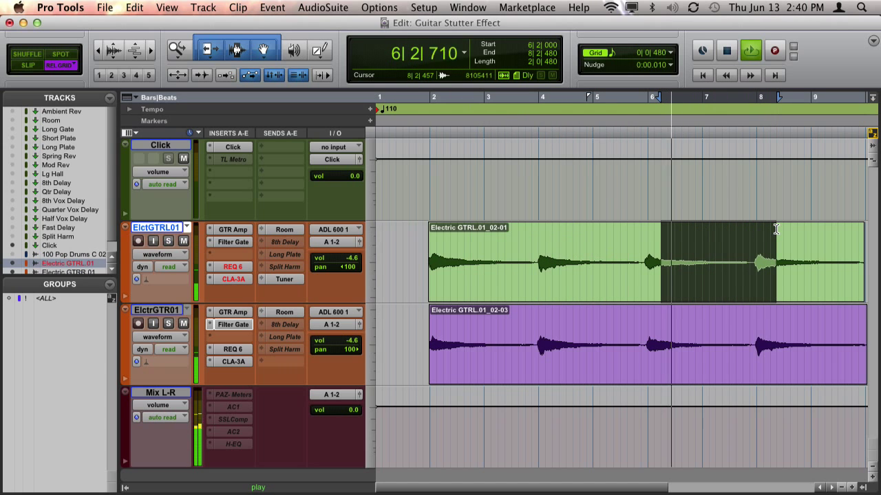
Step: Test playback from new play-start points near bar 3 and 4|2, ending at 3|4
left_click(534, 265)
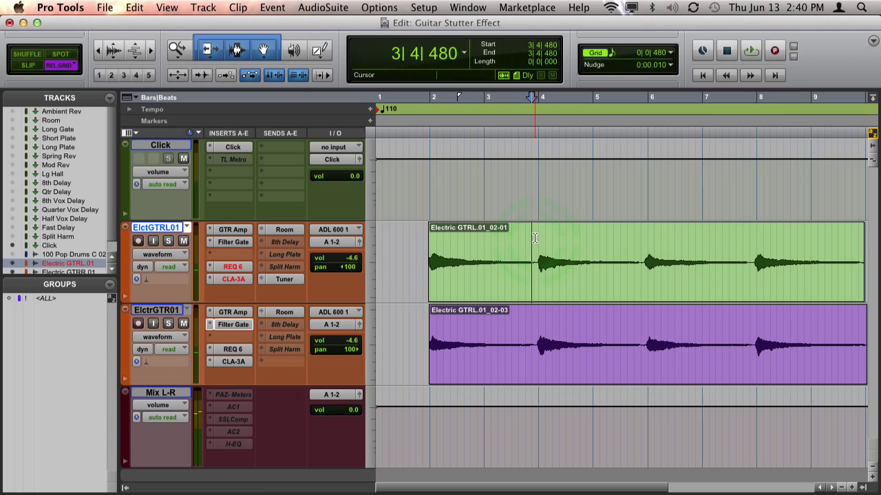
key("Return")
left_click(552, 246)
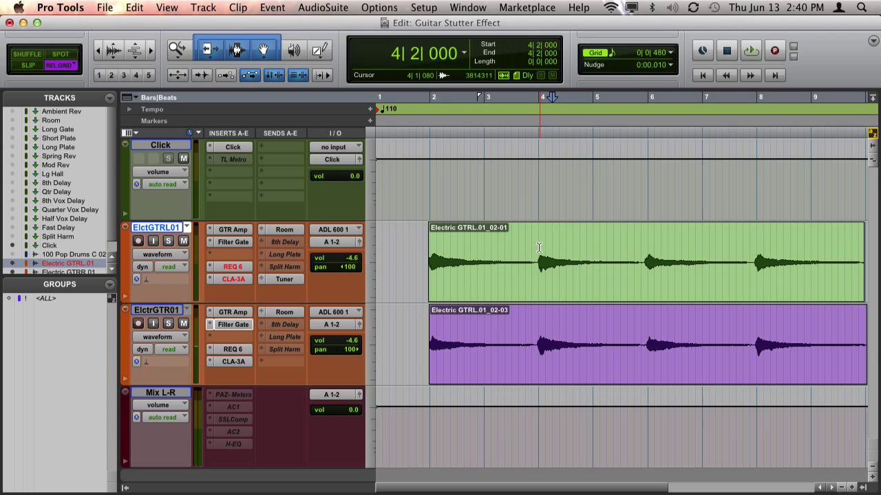
left_click(525, 261)
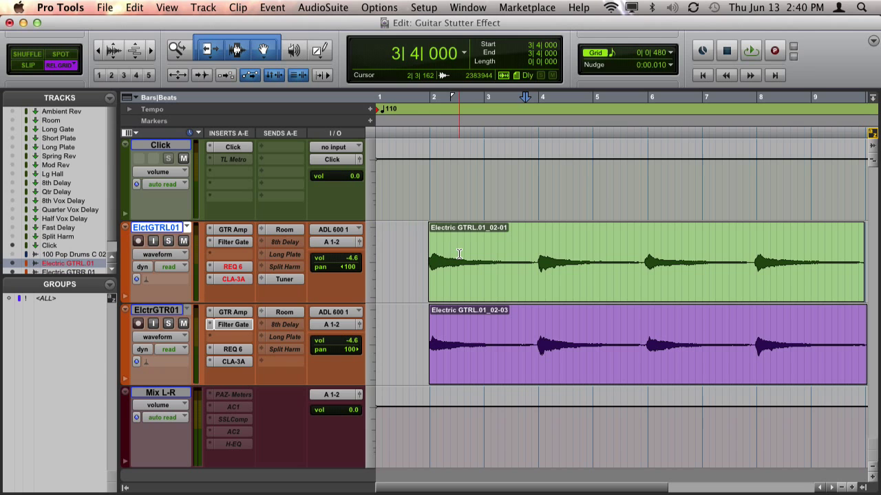
Step: Play the guitar clip, stop with the insertion point at 5|4|000, and check the pre-roll flag
left_click(510, 260)
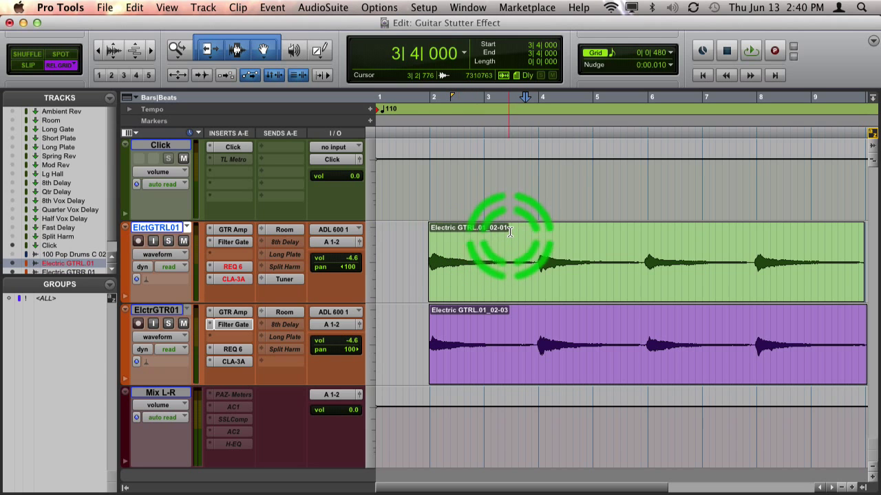
key("space")
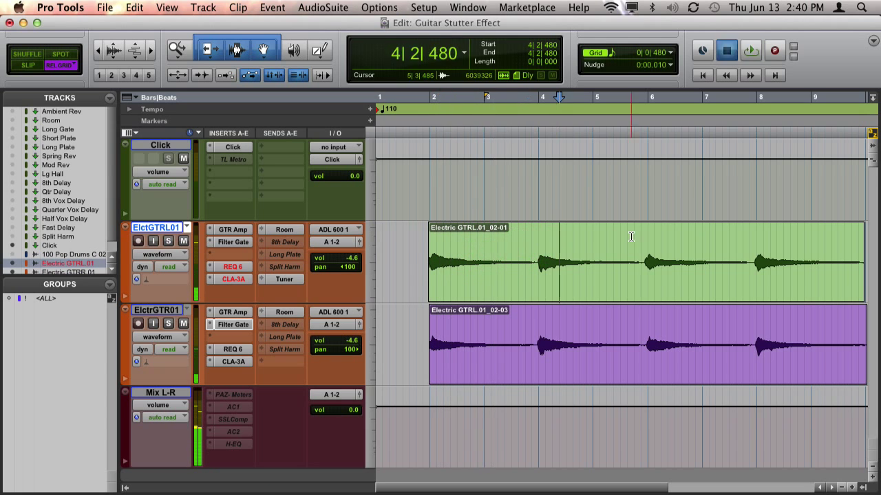
left_click(628, 237)
key("space")
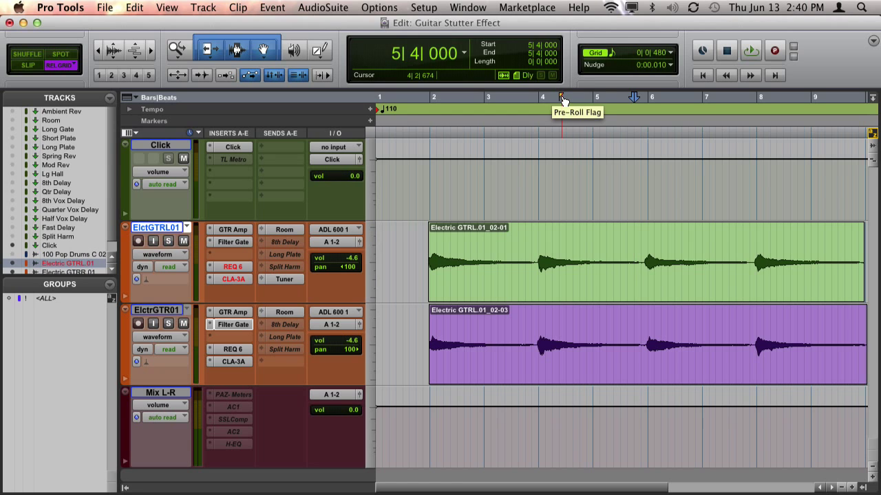
left_click(562, 93)
left_click(475, 8)
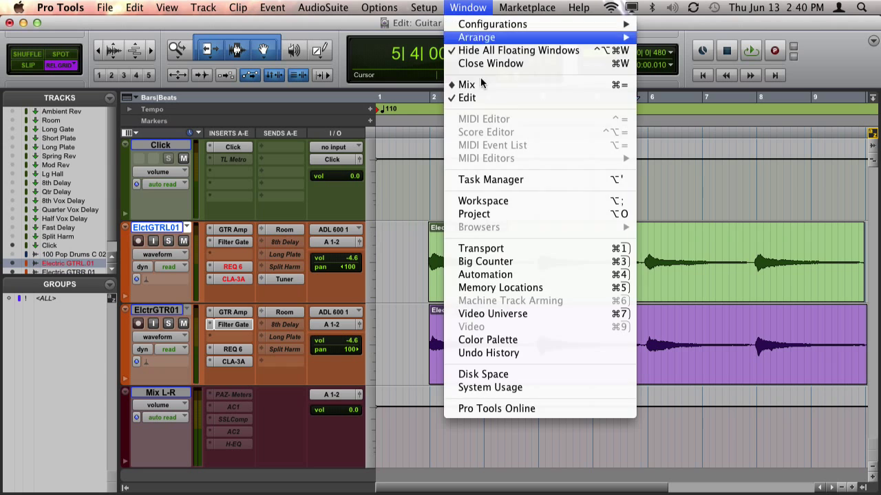
Step: Reopen the Transport and switch pre-roll and post-roll off with its buttons
left_click(489, 250)
left_click(435, 162)
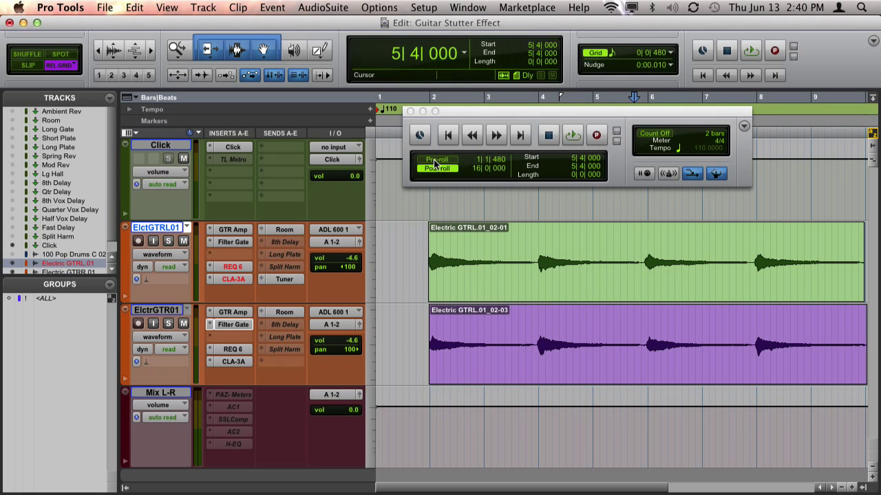
left_click(437, 161)
left_click(440, 160)
left_click(443, 168)
left_click_drag(460, 111, 251, 151)
Step: Toggle pre-roll and post-roll with Cmd+K, leaving them off, and close the Transport
key("super+k")
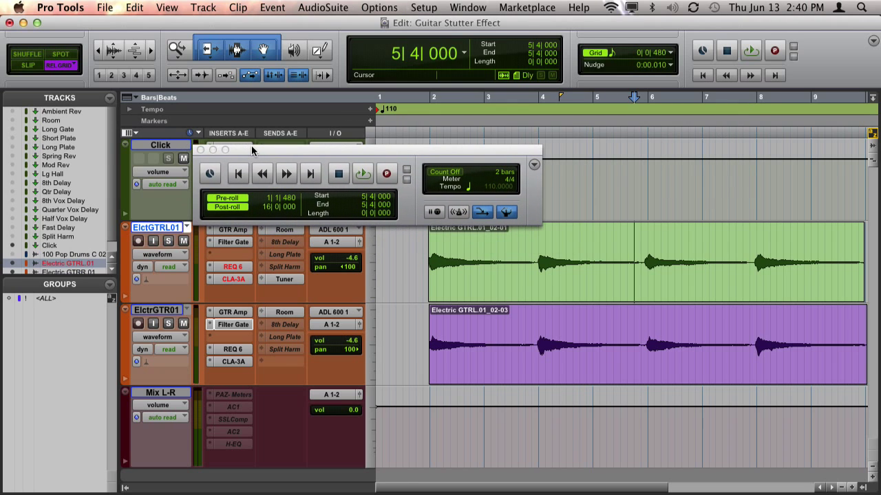
key("super+k")
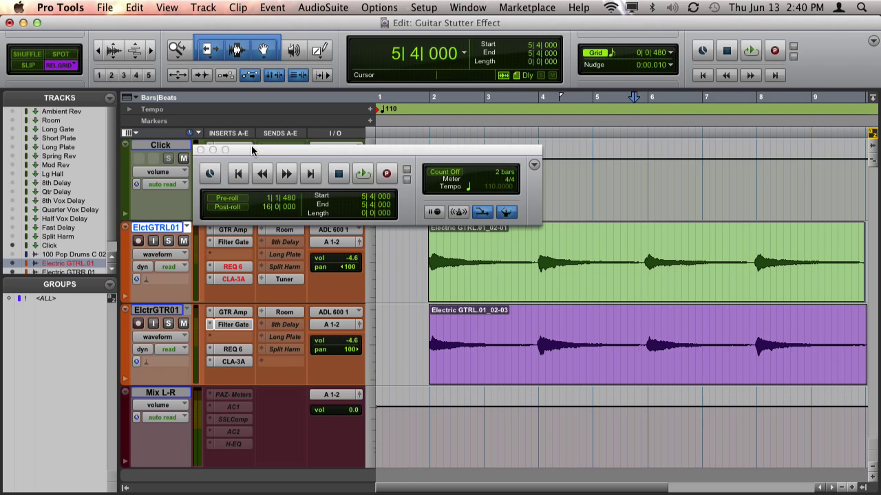
key("super+k")
key("super+k")
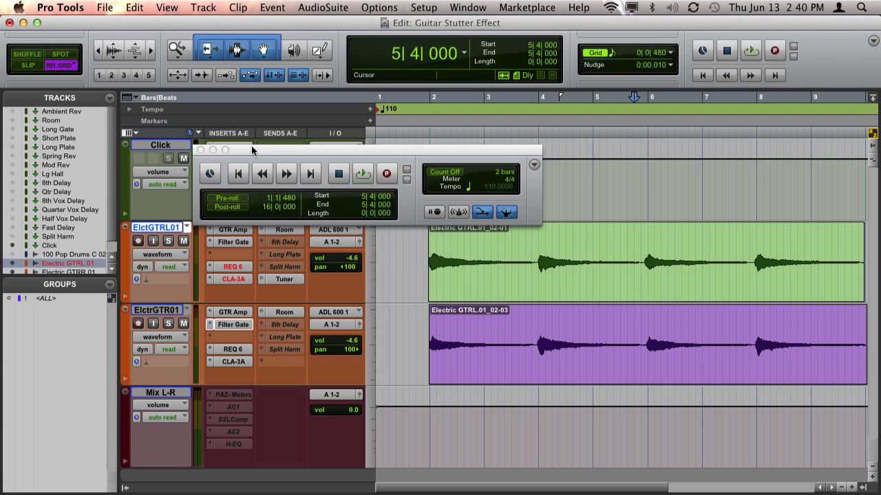
left_click(200, 150)
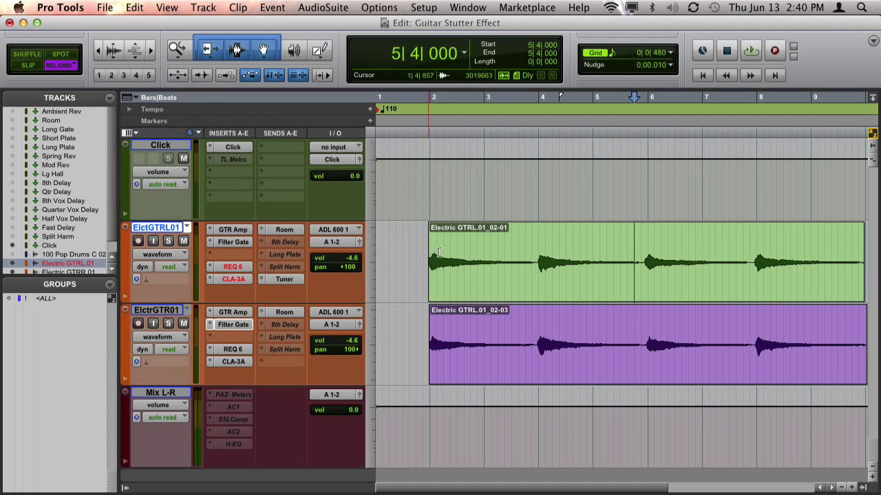
Step: Place the insertion at 2|3|480, enable Insertion Follows Playback, and test play and stop
left_click(542, 249)
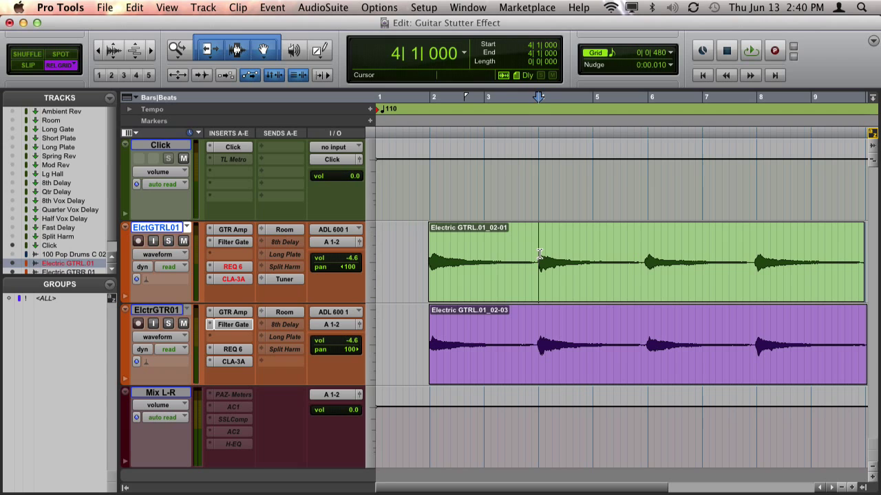
left_click(507, 244)
left_click(466, 234)
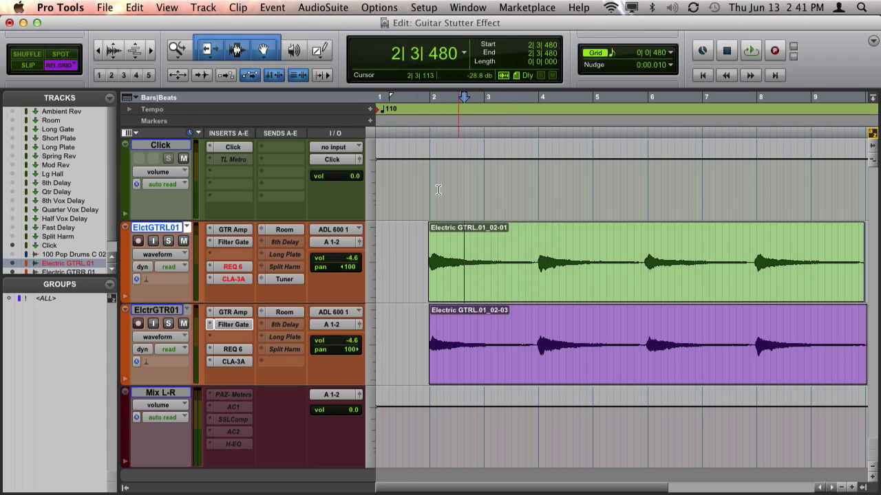
left_click(323, 76)
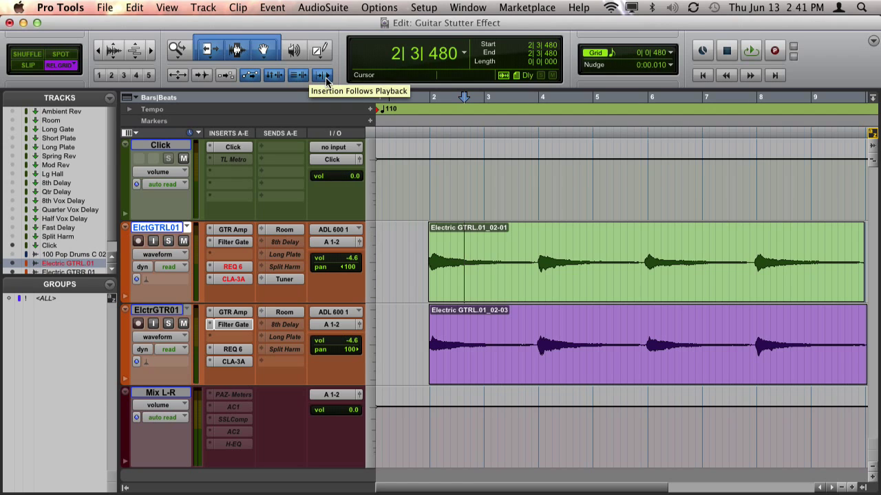
key("space")
key("space")
key("space")
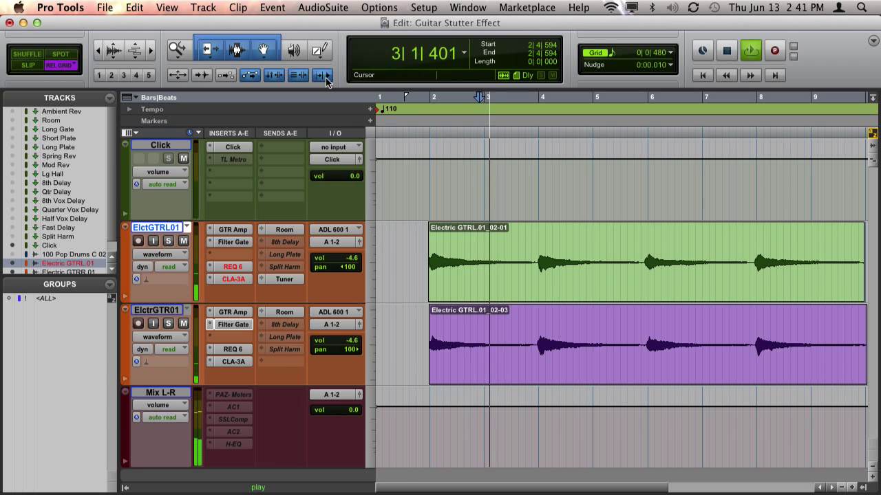
key("space")
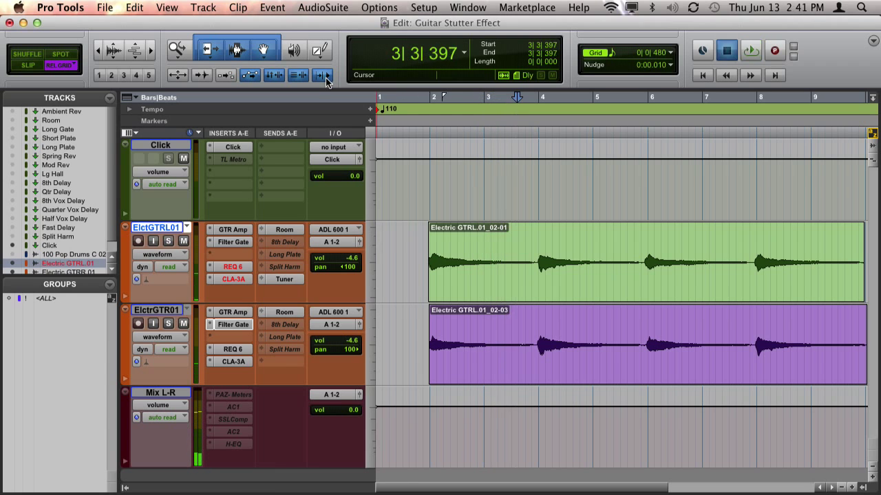
key("shift+space")
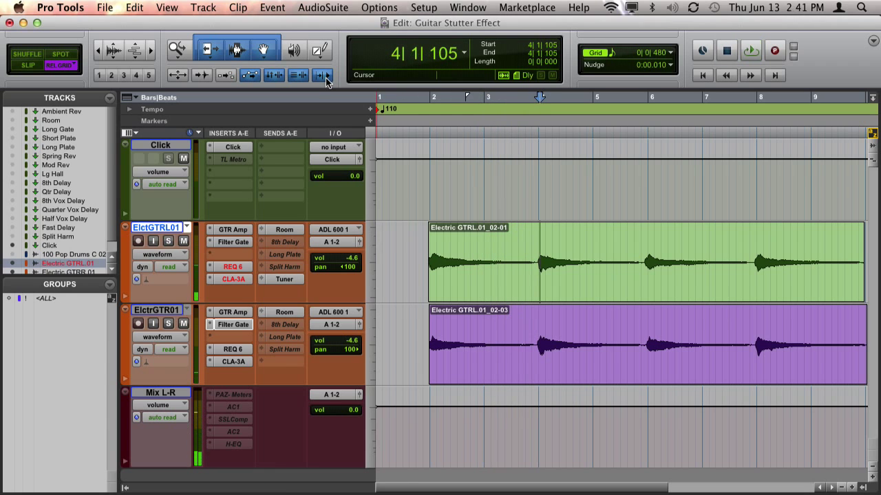
Step: Disable Insertion Follows Playback, test playback, and place the insertion point at 3|1|000
left_click(324, 75)
key("space")
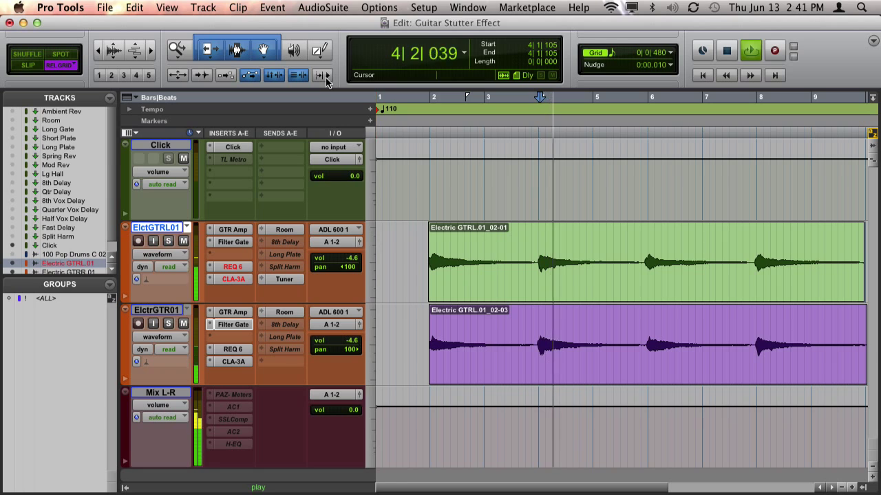
key("space")
key("space")
key("space")
key("space")
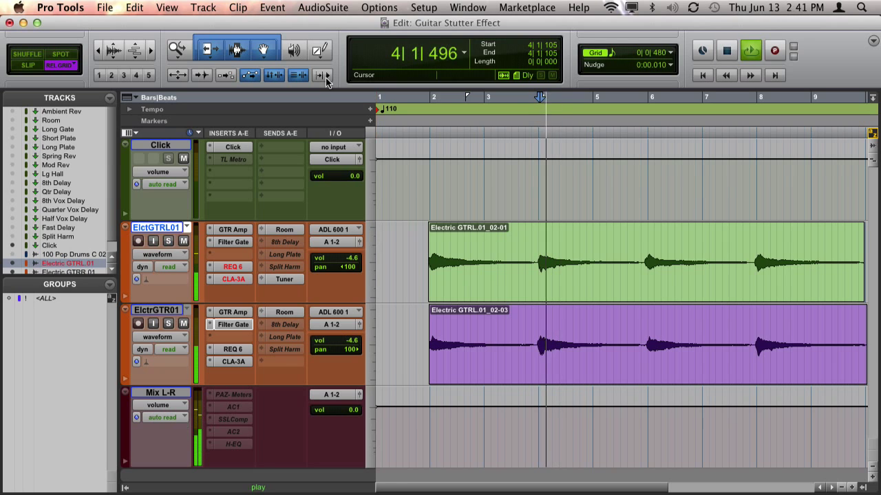
key("space")
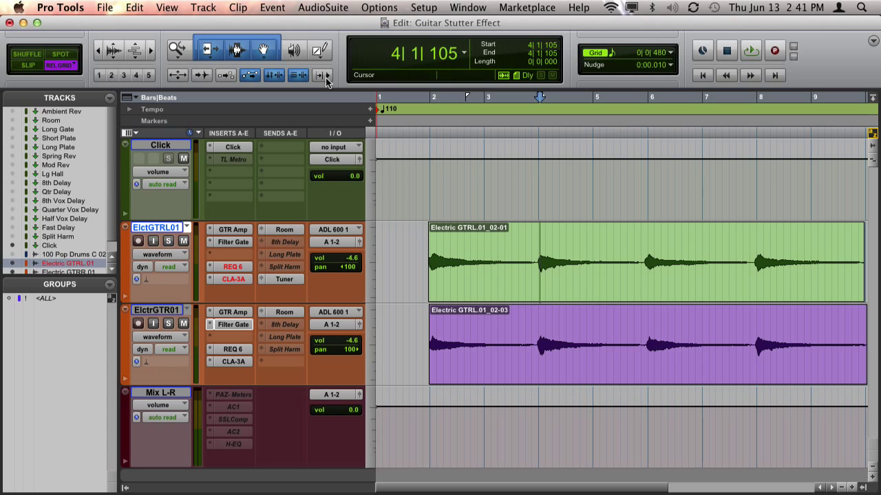
left_click(485, 232)
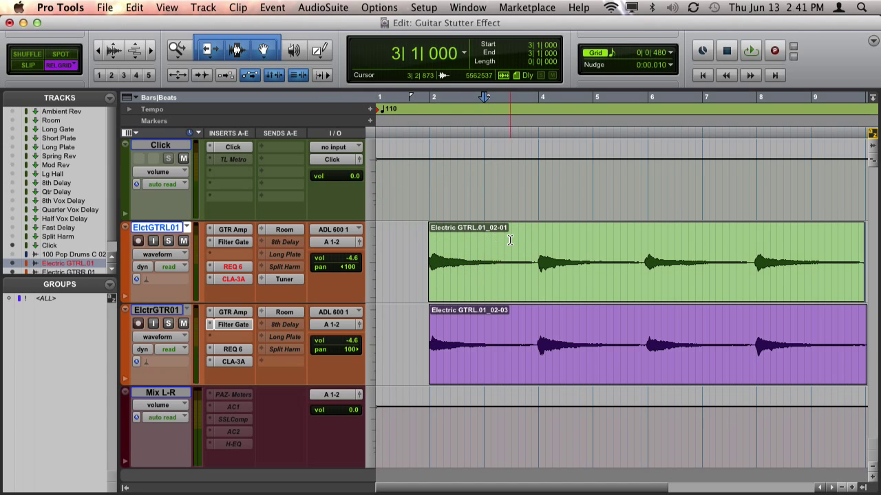
Step: Enable Dynamic Transport and select the timeline from bar 3|3 to past bar 5
left_click(378, 7)
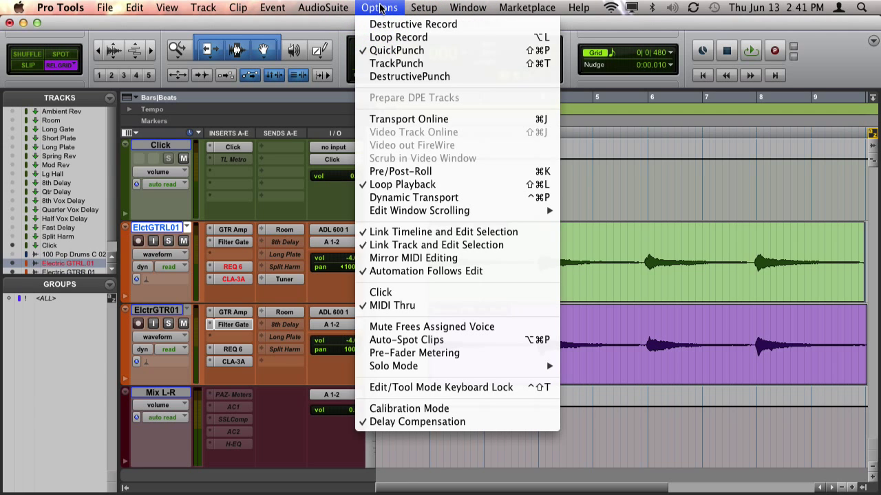
left_click(414, 197)
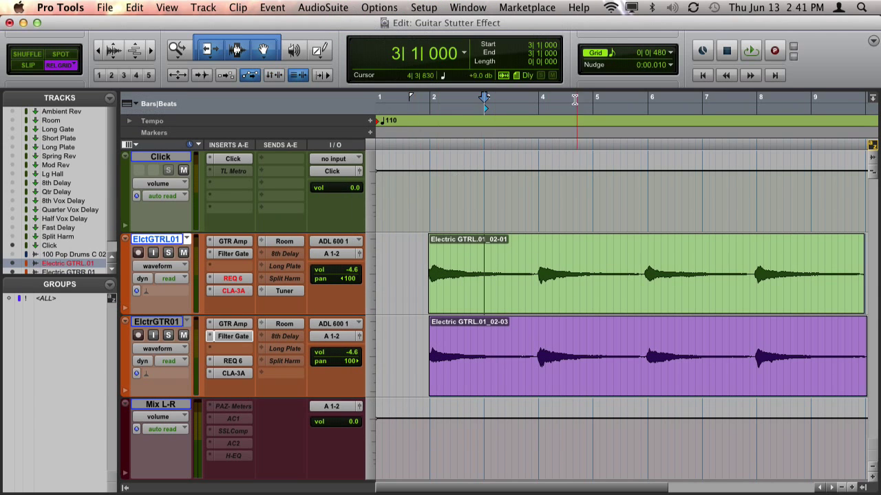
left_click_drag(510, 99, 623, 103)
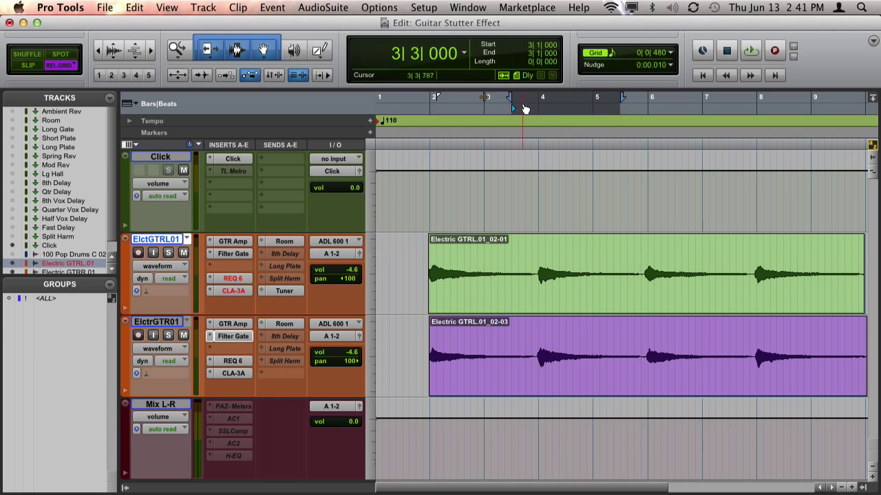
Step: Drag the play-start marker to bar 3 and then 4|2|480, playing and stopping from it
left_click_drag(517, 112, 479, 114)
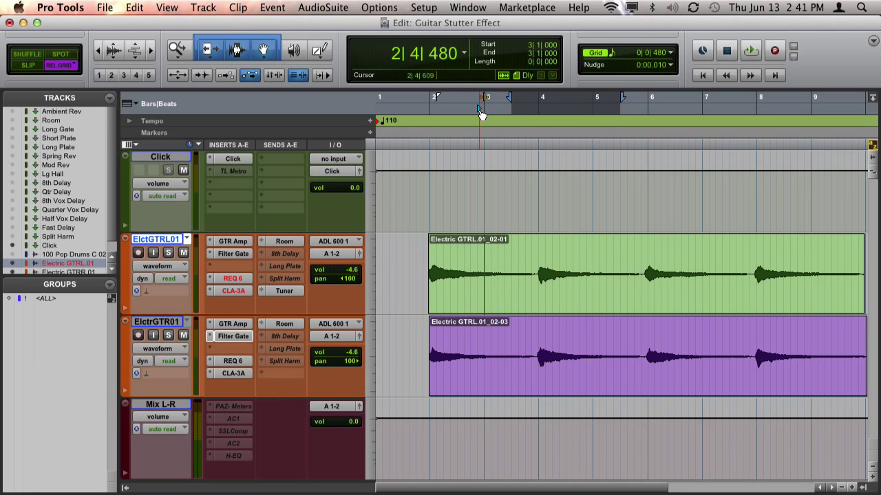
key("space")
key("space")
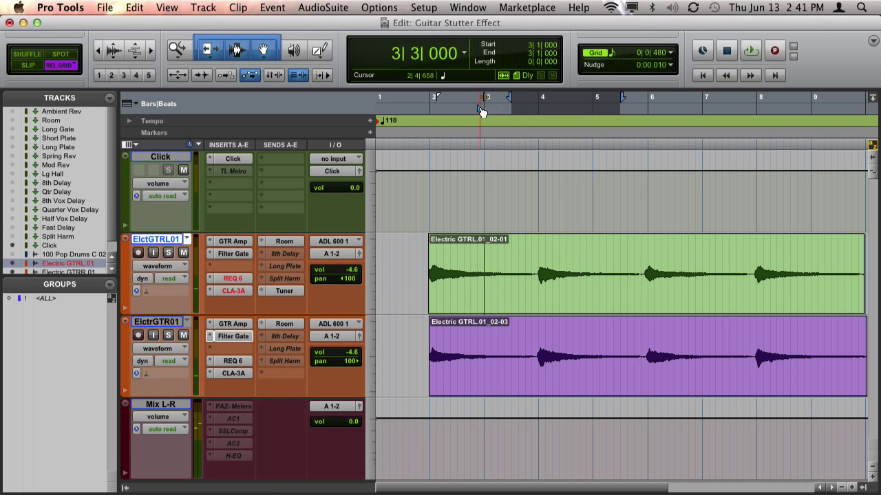
left_click_drag(482, 113, 562, 112)
key("space")
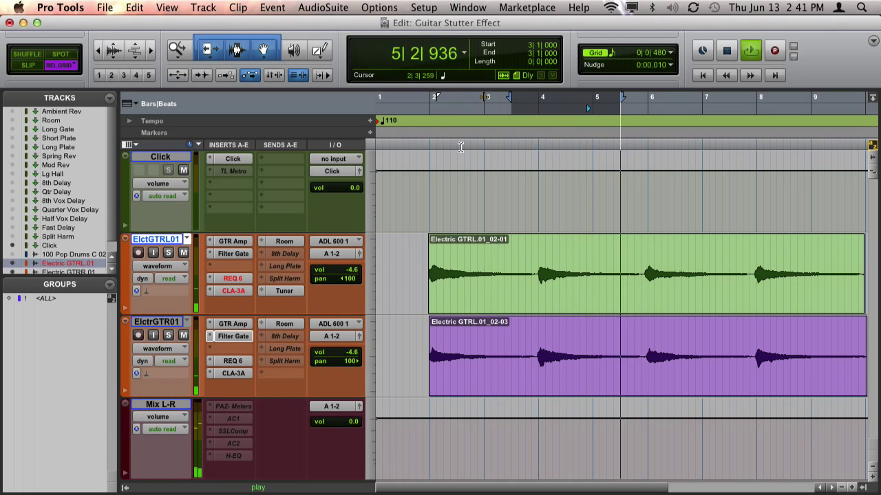
left_click(512, 103)
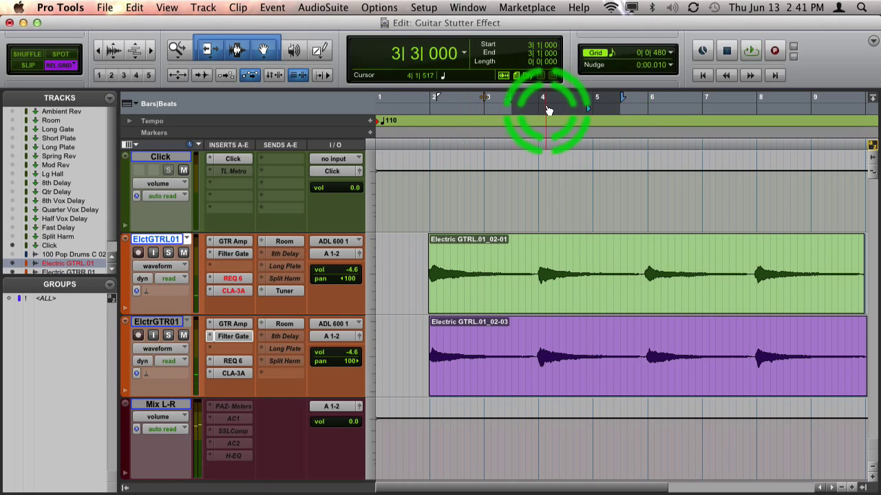